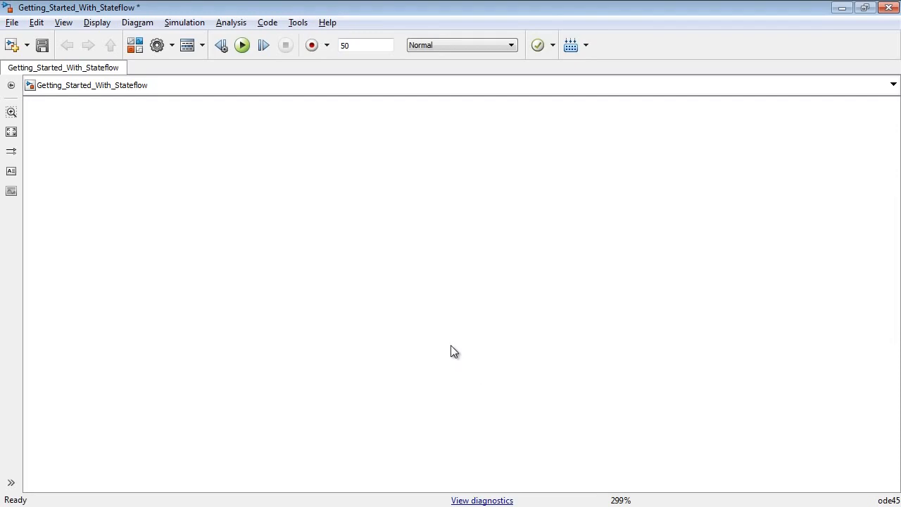
Add a Chart block from the Stateflow library to the model and open it for editing.
click(135, 47)
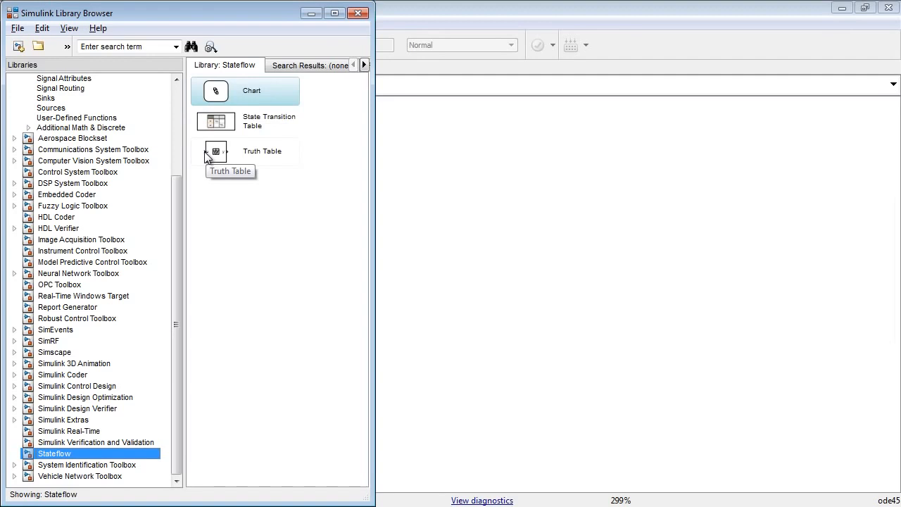
click(214, 93)
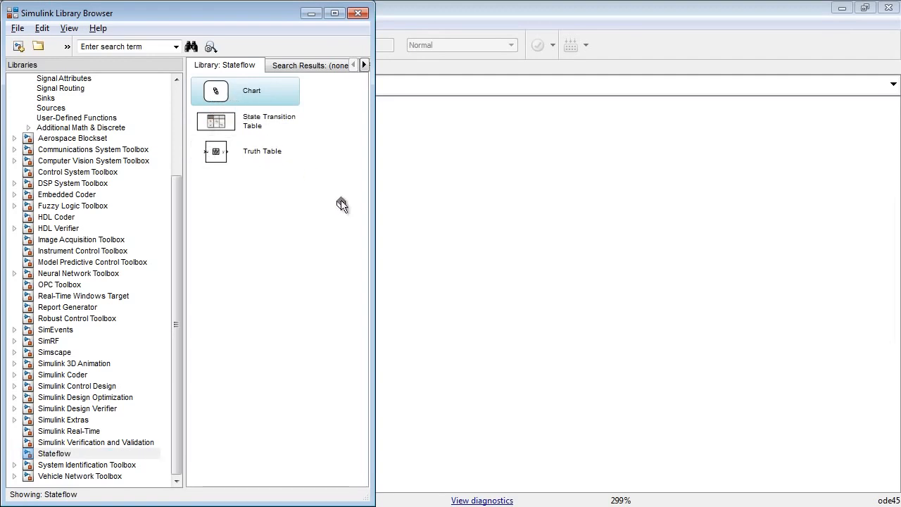
drag(342, 204, 462, 311)
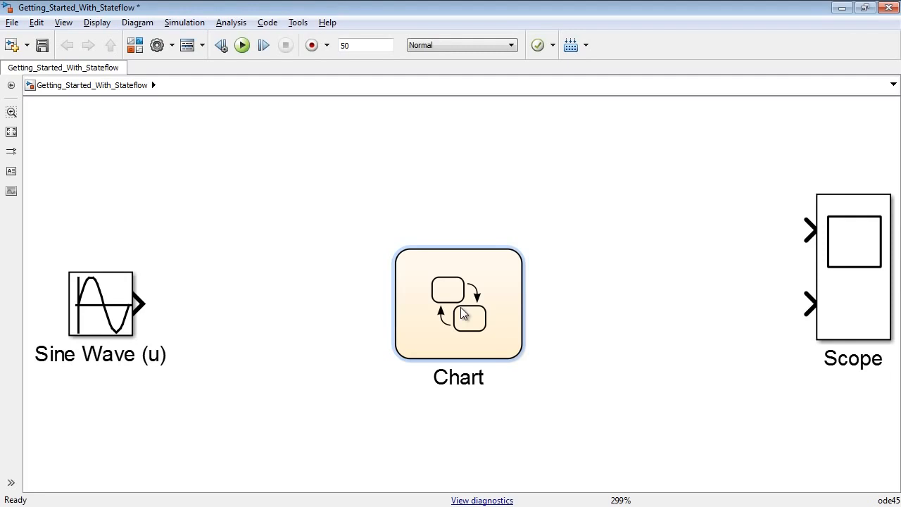
double_click(462, 313)
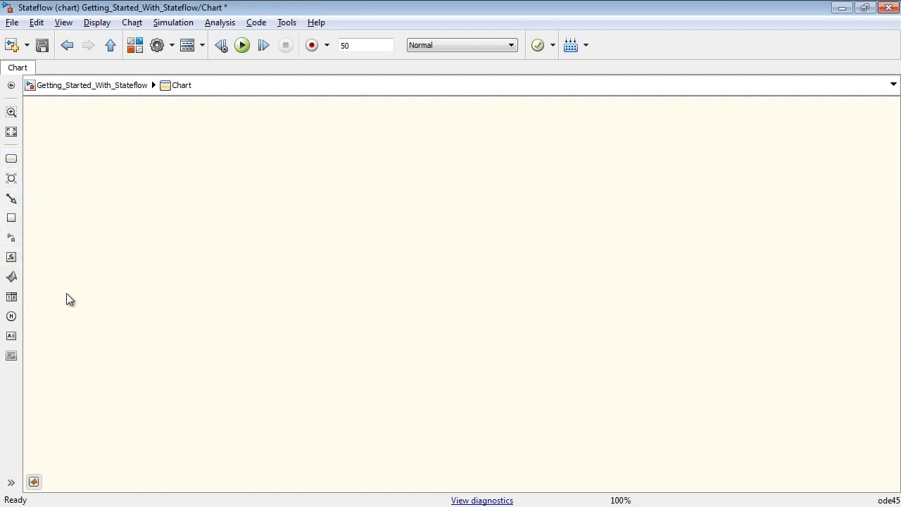
Place a new state in the empty chart and name it ON.
click(12, 159)
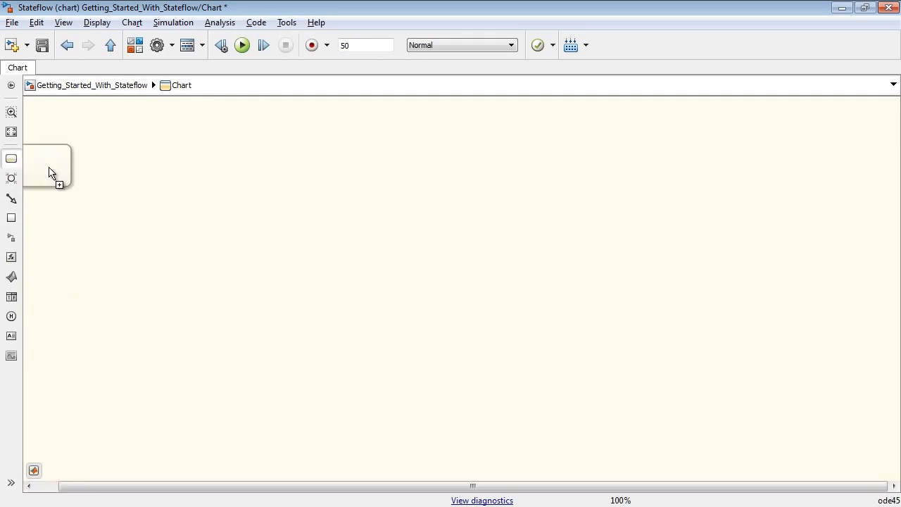
click(194, 264)
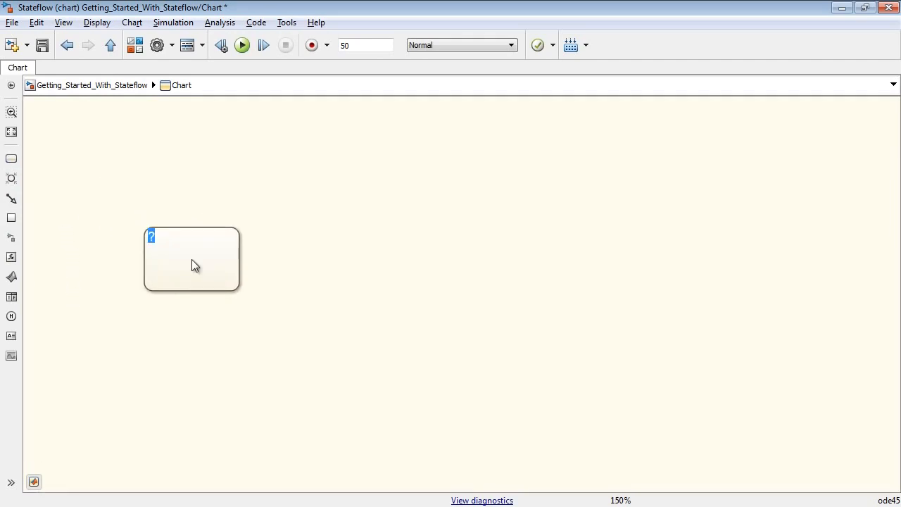
text(ON)
Duplicate the ON state to the right of the original and rename the copy OFF.
drag(192, 259, 429, 256)
double_click(402, 237)
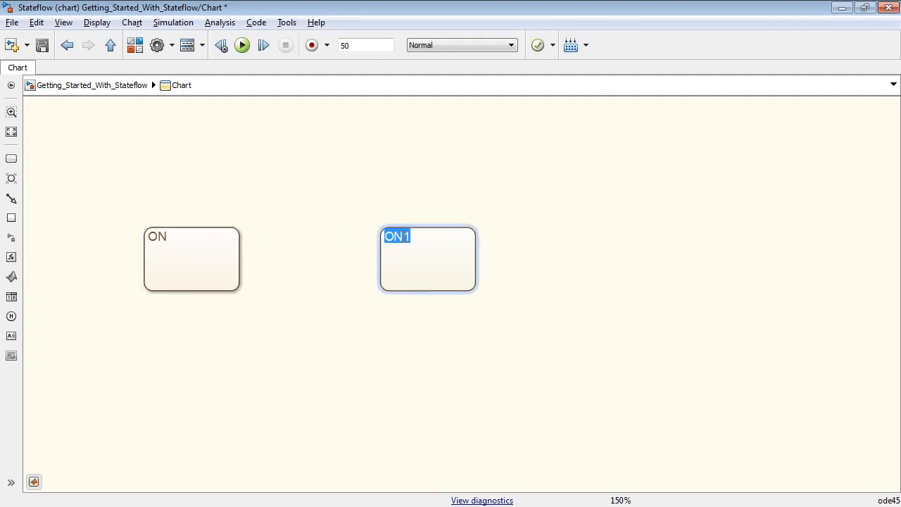
text(OFF)
click(370, 260)
Draw a transition from the ON state to the OFF state with the condition u<0.
key(space)
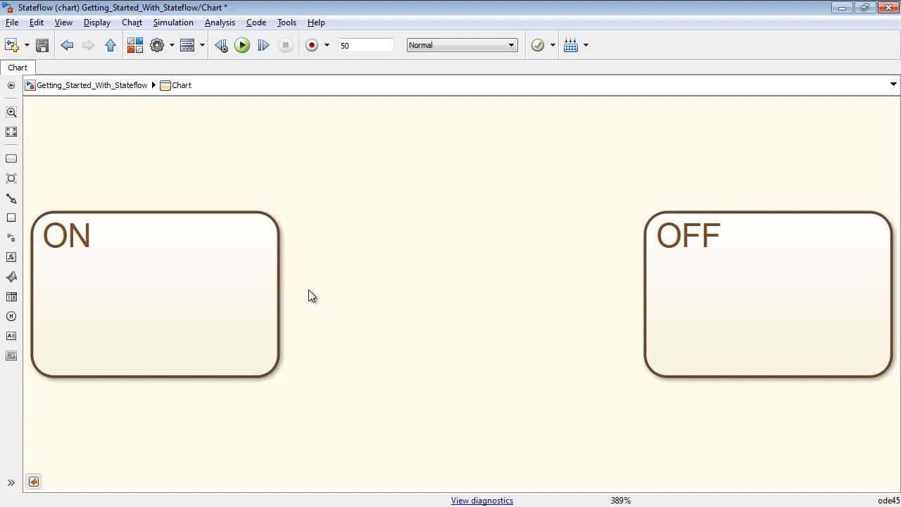
click(279, 258)
drag(305, 261, 656, 261)
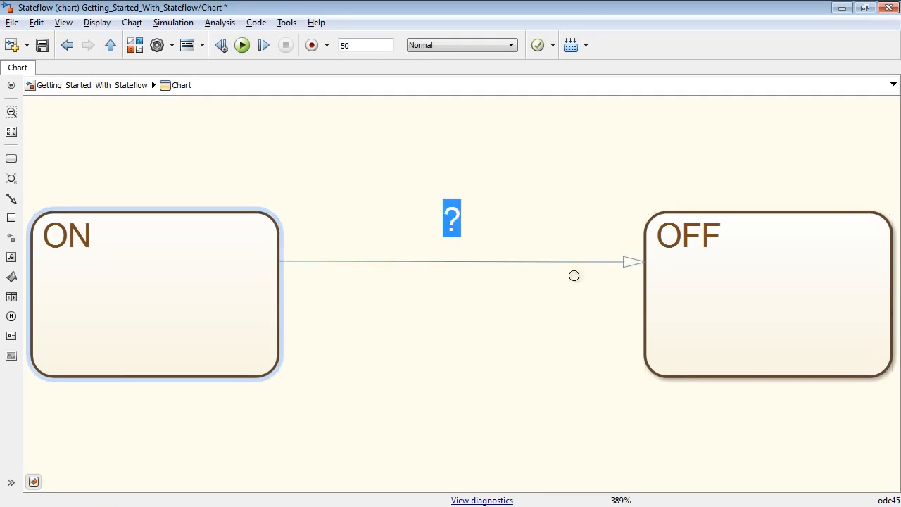
text(u<0)
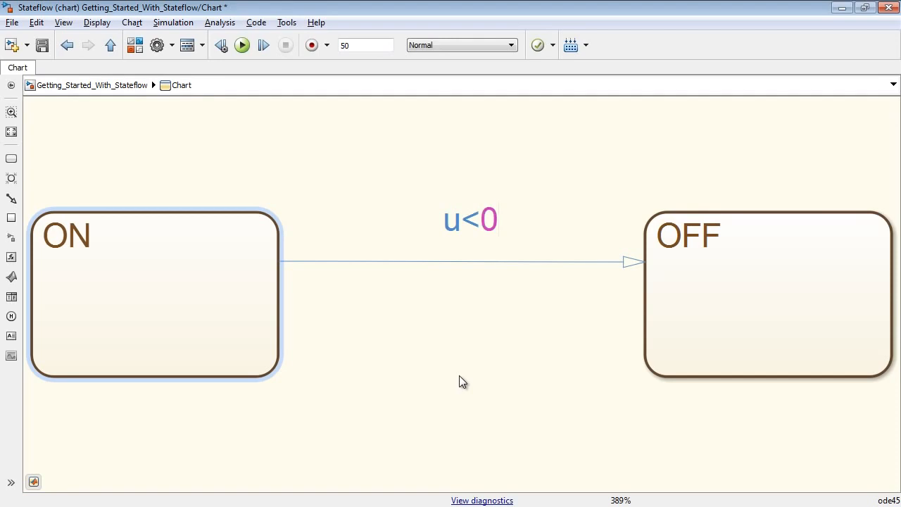
click(459, 375)
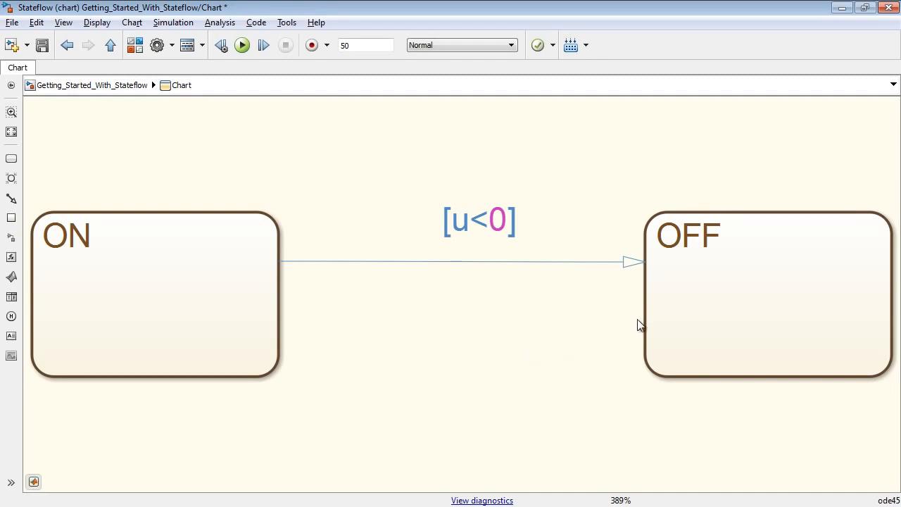
Draw a return transition from OFF to ON with the condition u>0 and move its label just above the arrow.
drag(640, 316, 286, 318)
text(u>0)
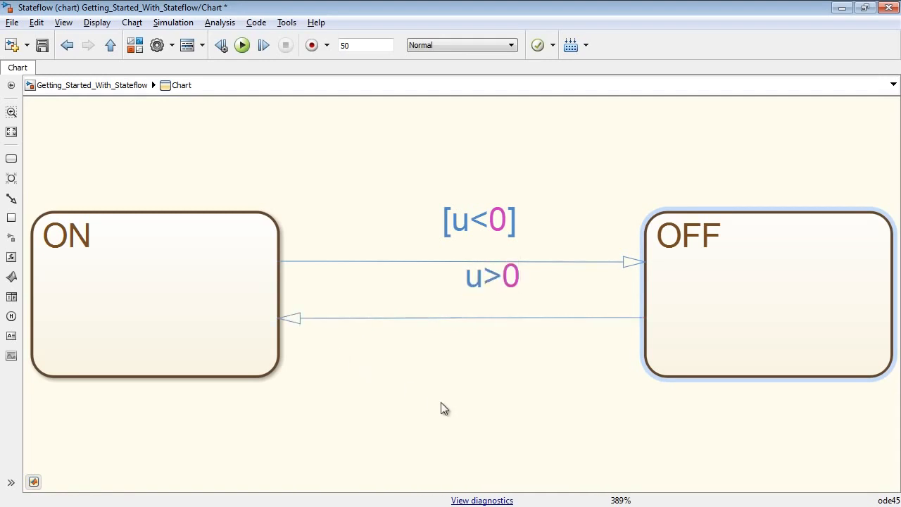
click(441, 402)
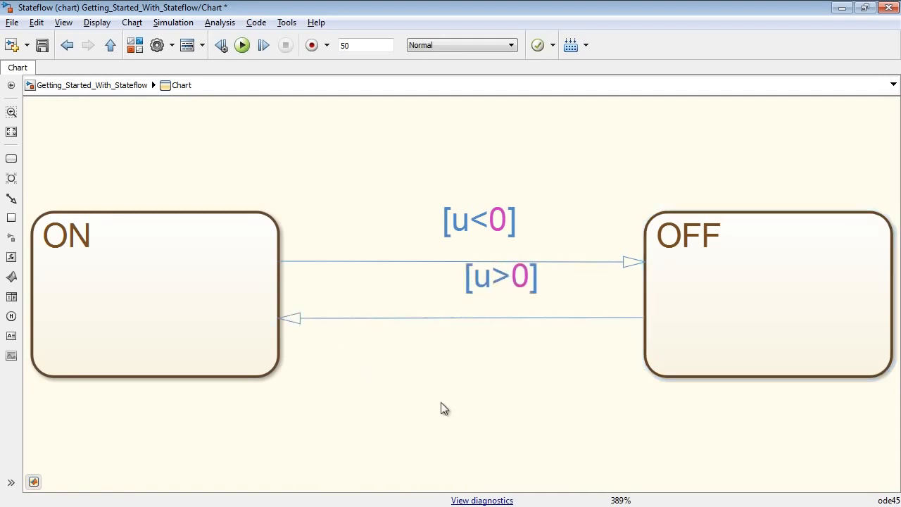
drag(502, 277, 483, 292)
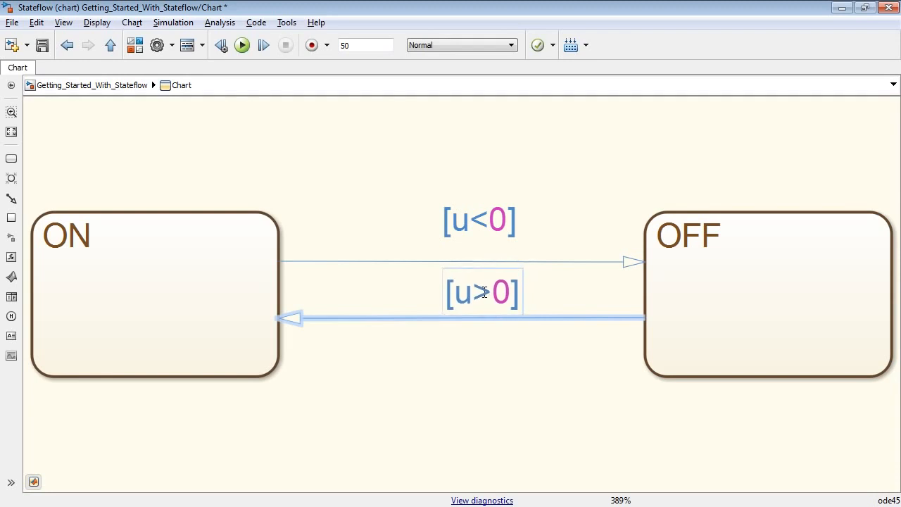
Add a default transition into the top of the ON state and give that state the action "entry: y = 1;".
click(13, 200)
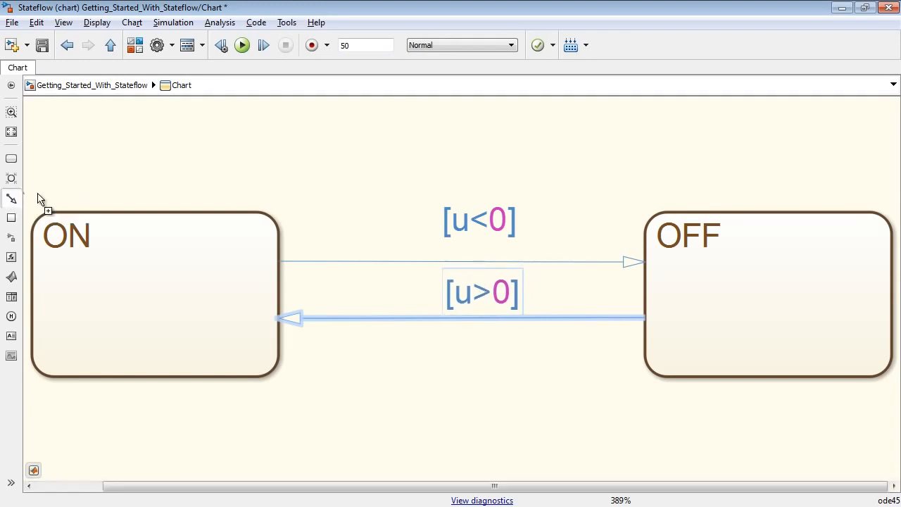
click(145, 203)
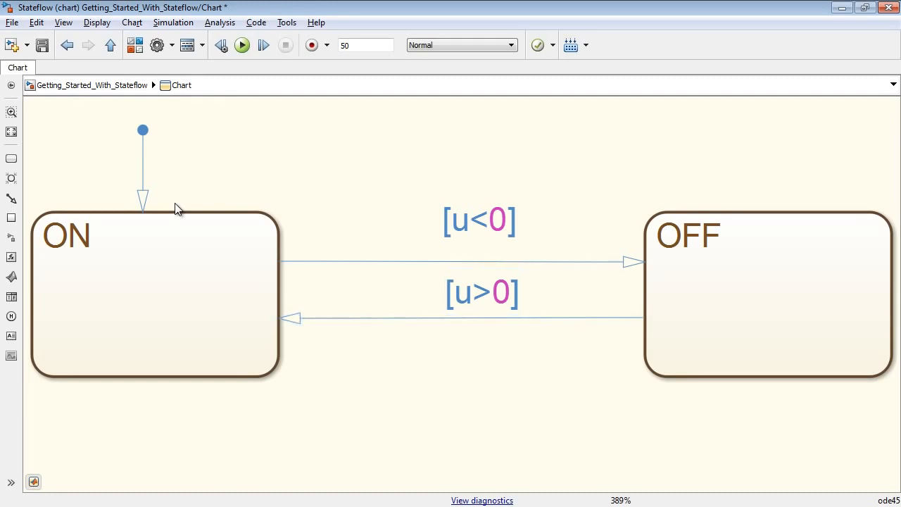
click(134, 231)
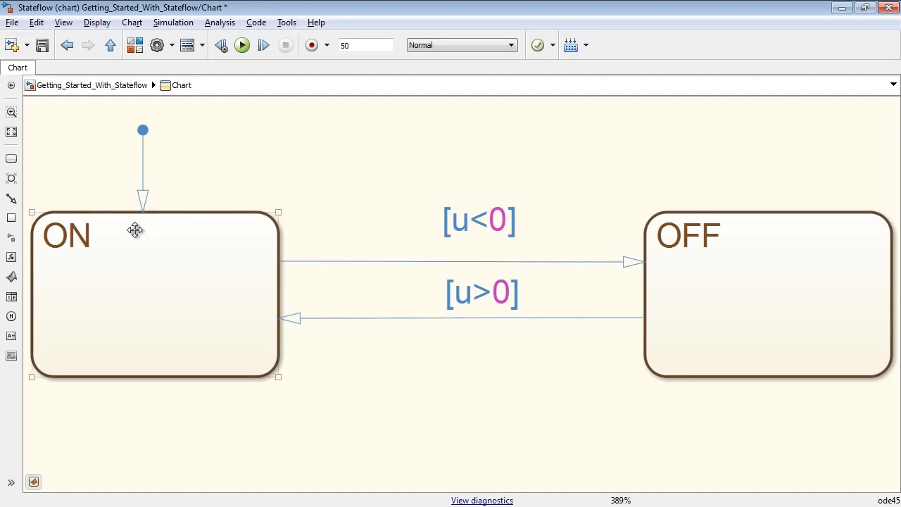
click(93, 237)
click(100, 246)
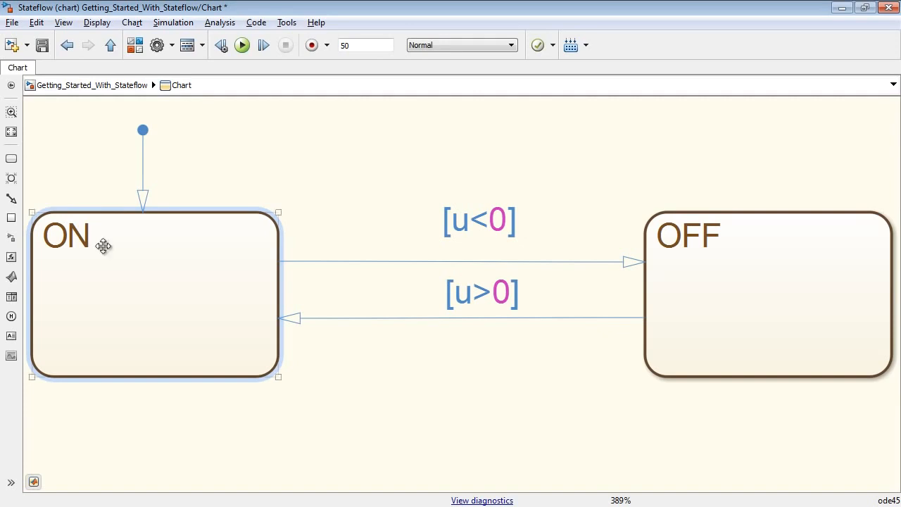
key(Return)
text(y =)
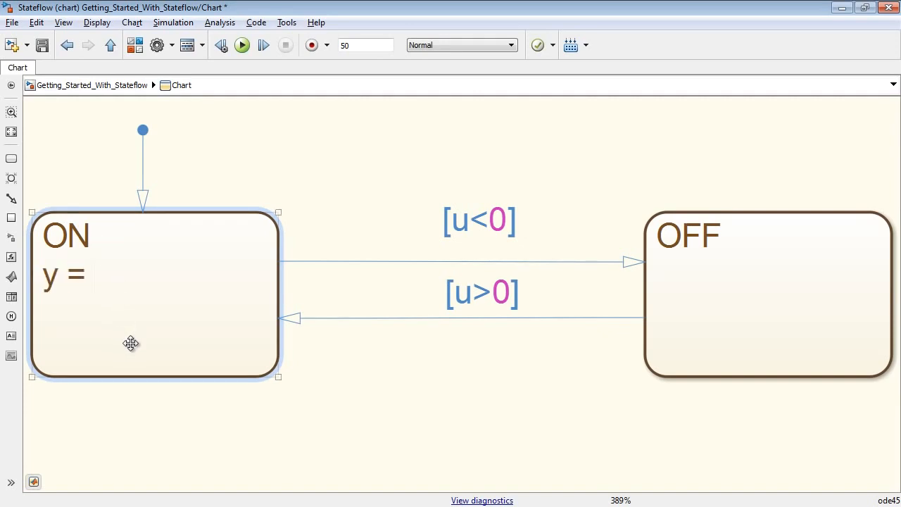
text( 1;)
key(Home)
text(entry:)
click(150, 415)
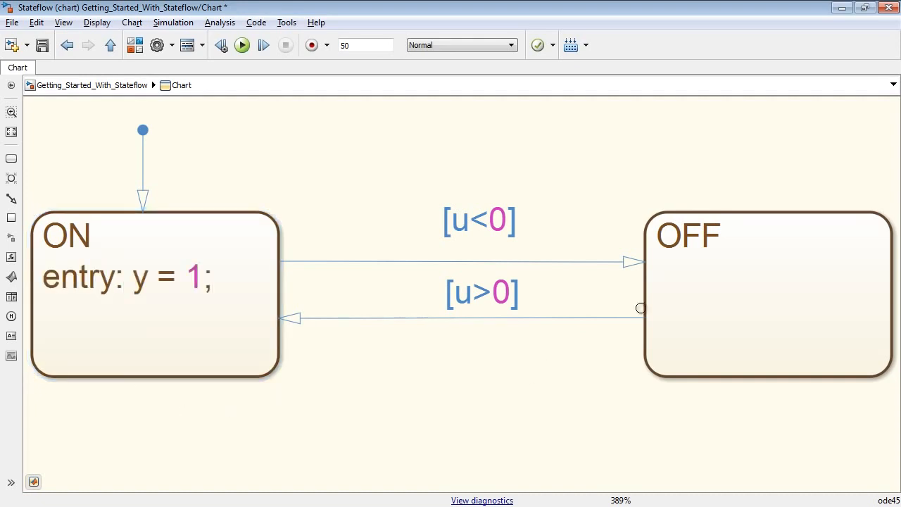
Give the OFF state the action "entry: y = -1;" below its name.
click(719, 233)
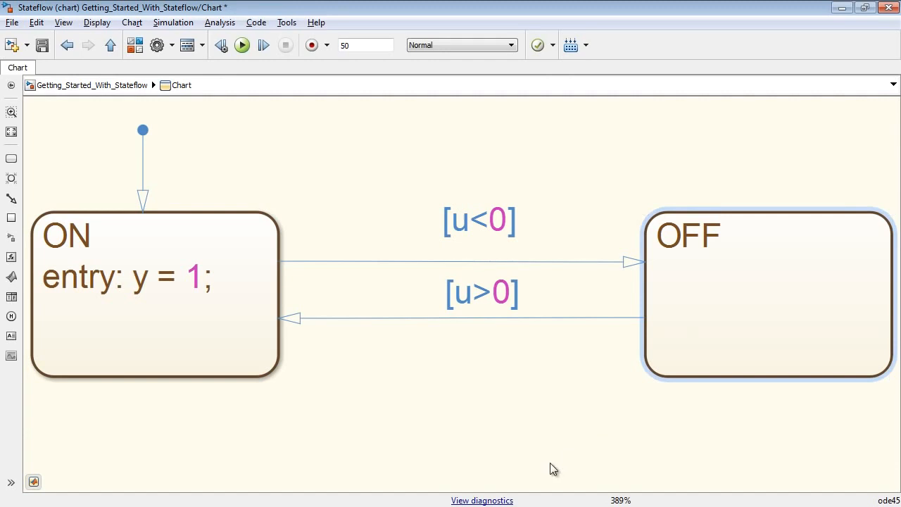
key(Return)
text(y = -1;)
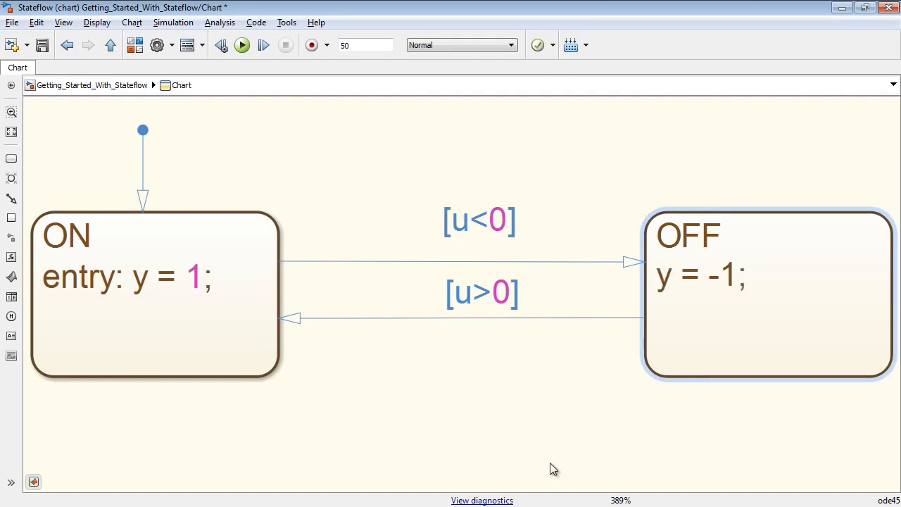
key(Home)
text(entry:)
click(547, 469)
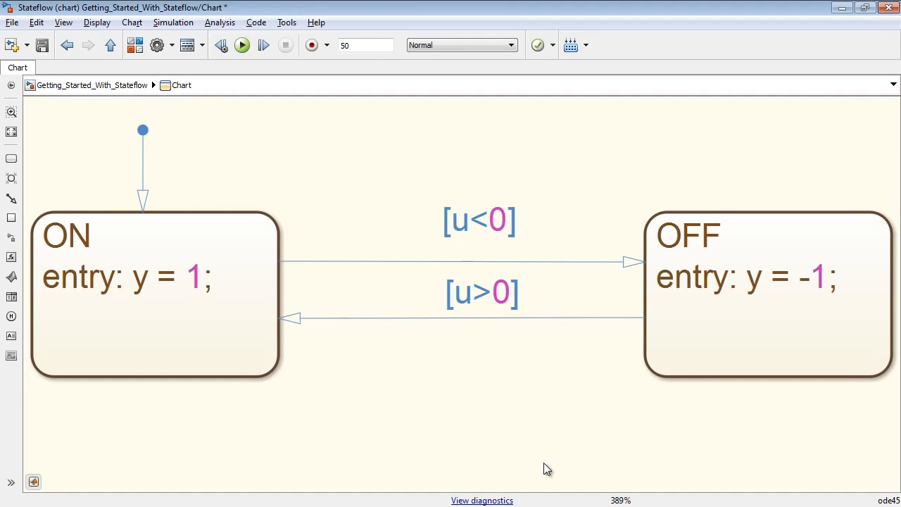
click(252, 338)
right_click(252, 338)
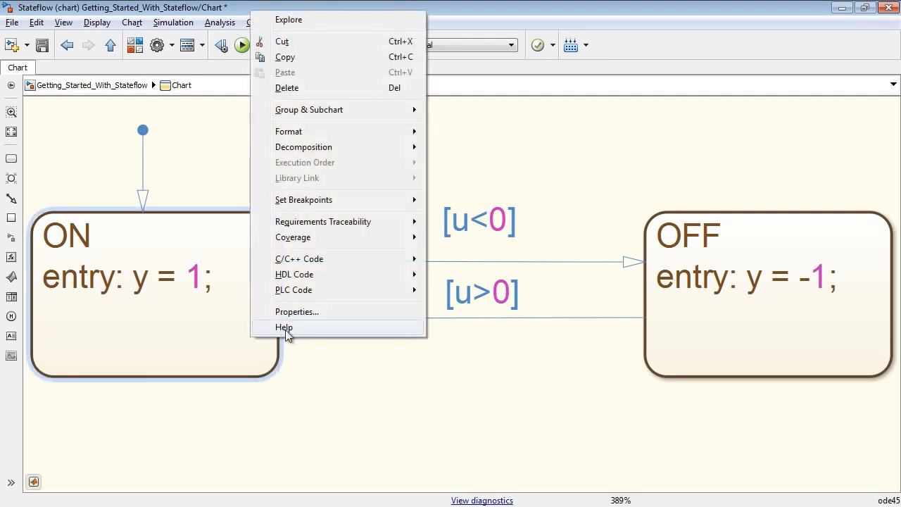
click(355, 380)
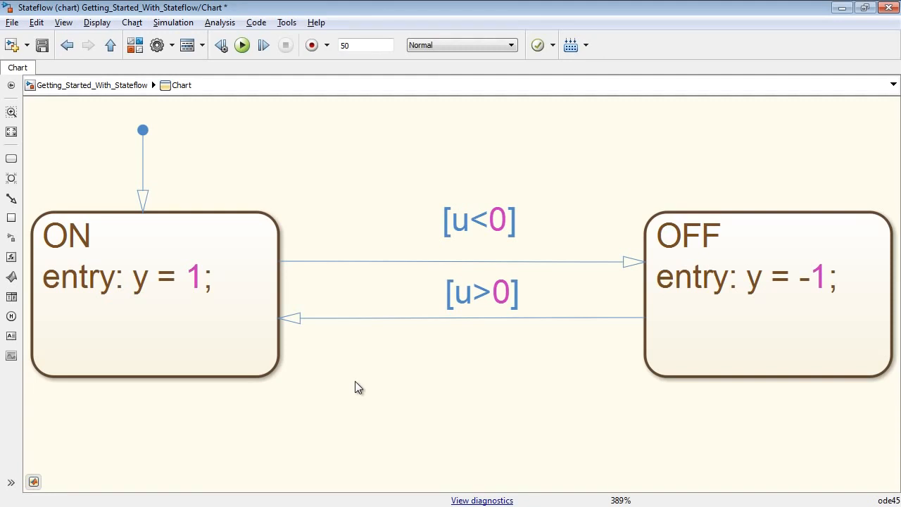
Run the simulation and create the chart's unresolved symbols, with u as Input data and y as Output data.
click(241, 45)
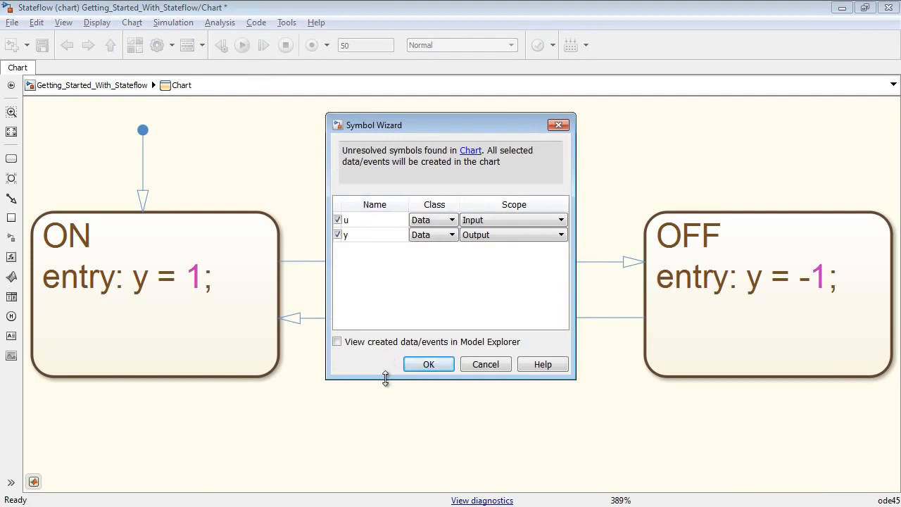
drag(386, 378, 394, 302)
drag(454, 126, 513, 21)
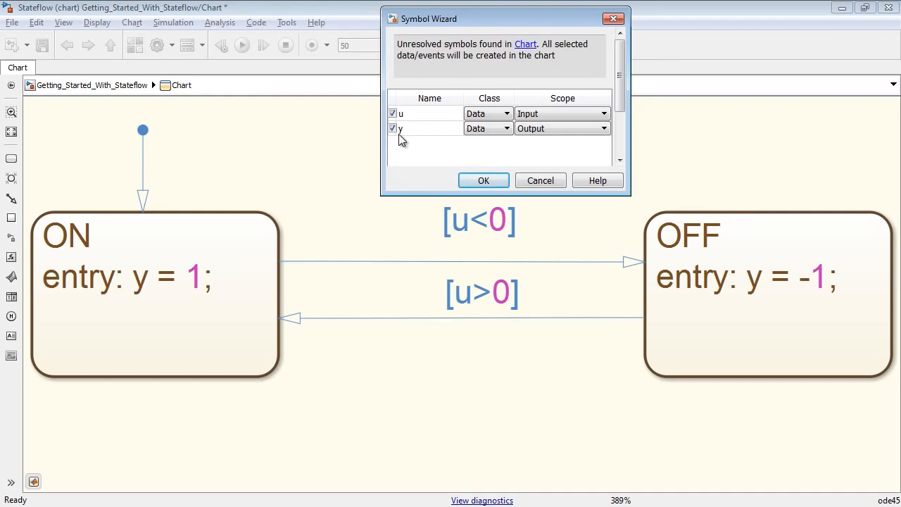
click(535, 128)
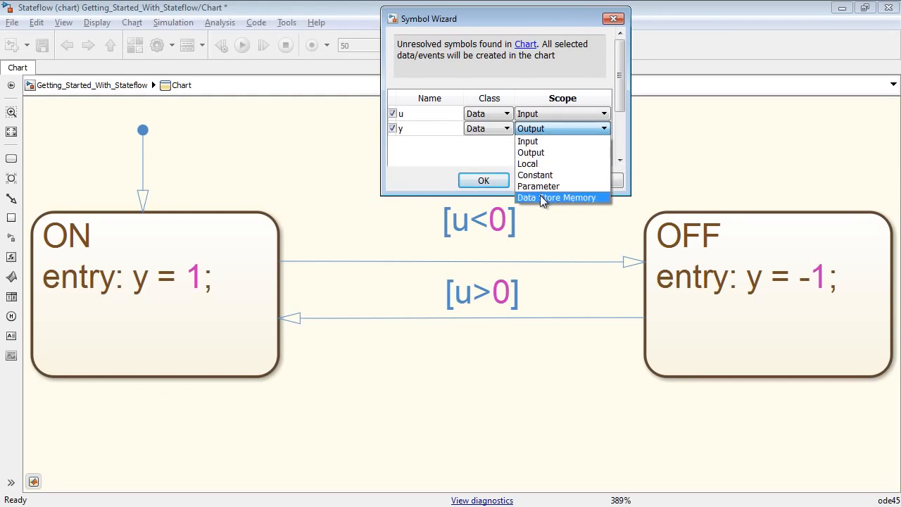
click(543, 151)
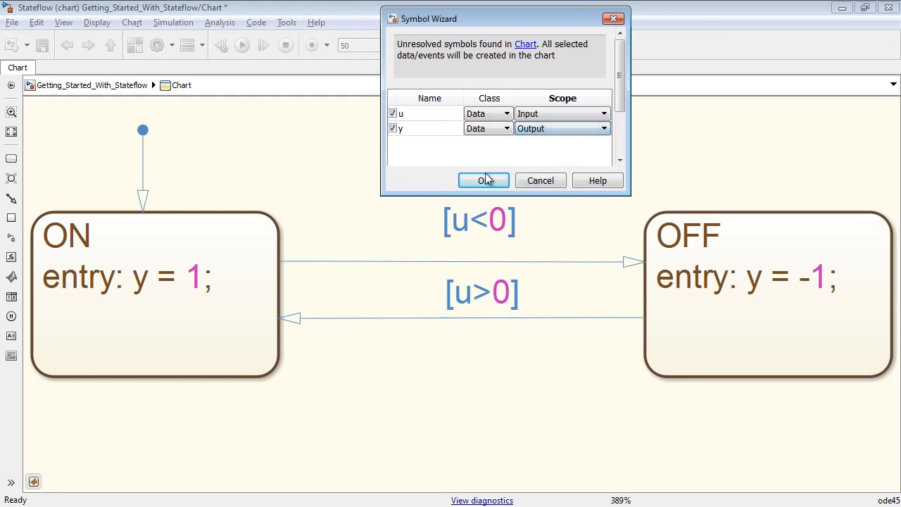
click(484, 179)
In the top-level model, wire the Sine Wave to the chart's u input and the Scope's upper input, and output y to the Scope's lower input.
click(108, 88)
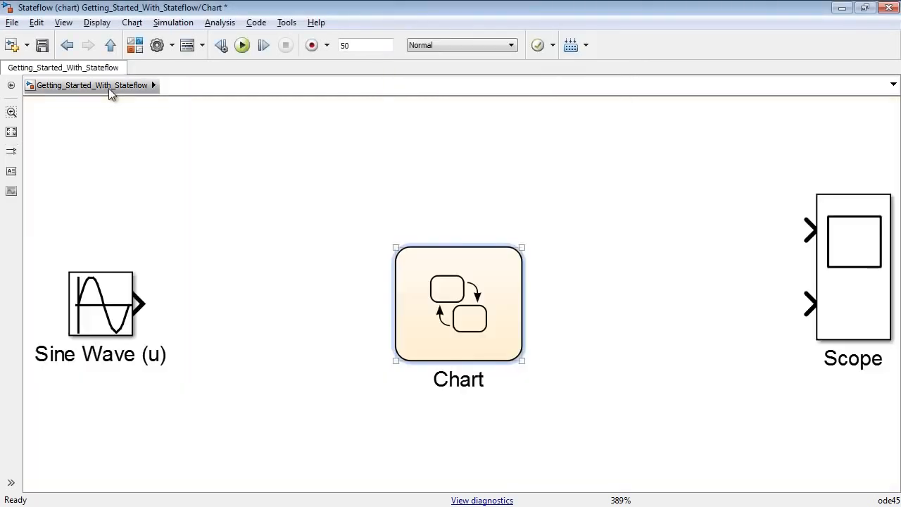
click(397, 312)
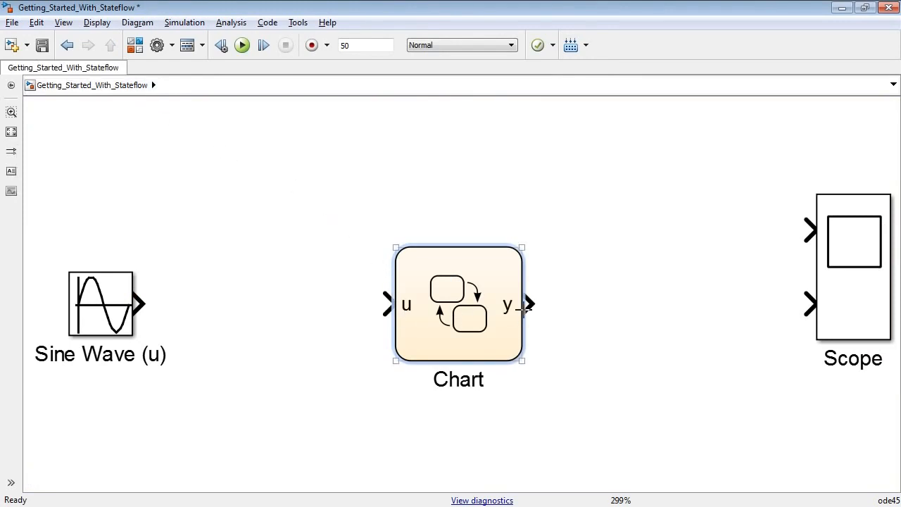
click(116, 297)
ctrl+click(432, 309)
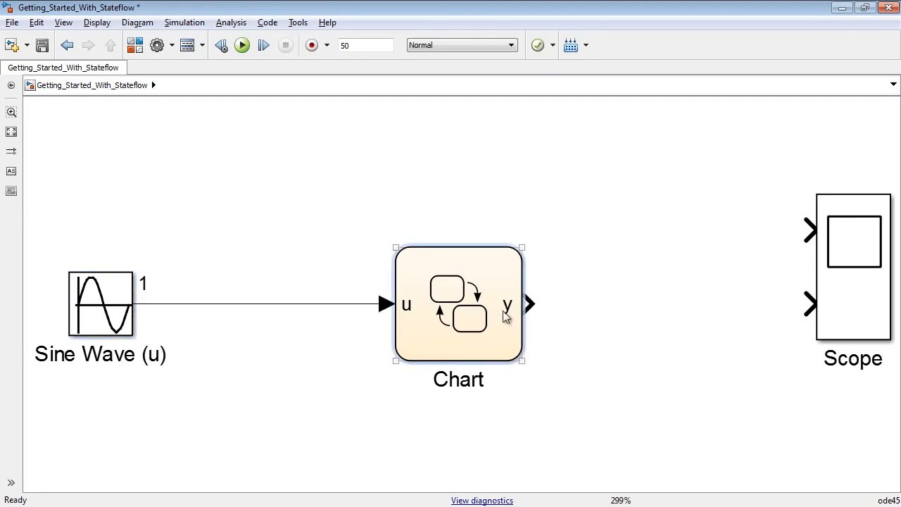
drag(532, 303, 808, 304)
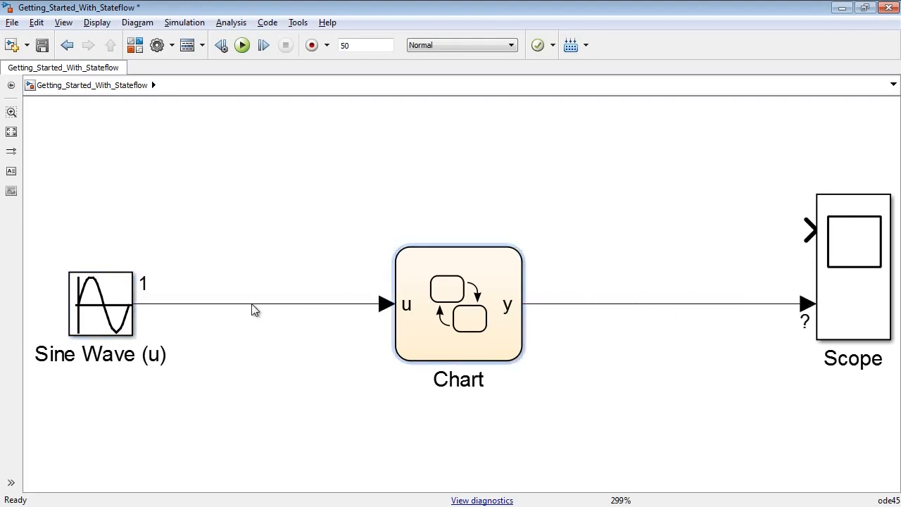
mouse_move(251, 304)
mouse_down()
mouse_move(541, 204)
mouse_move(808, 230)
mouse_up()
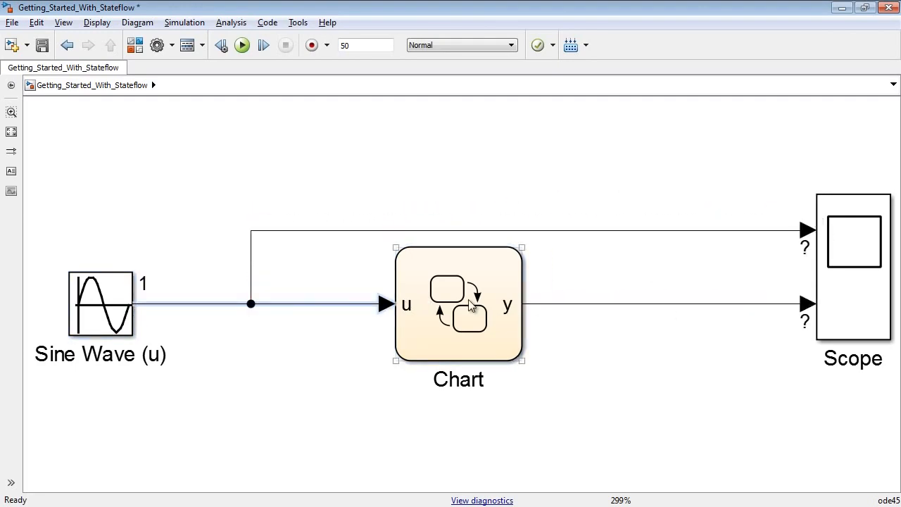
Reopen the chart and shrink its window from full screen so the Scope shows beside it.
double_click(470, 305)
double_click(392, 13)
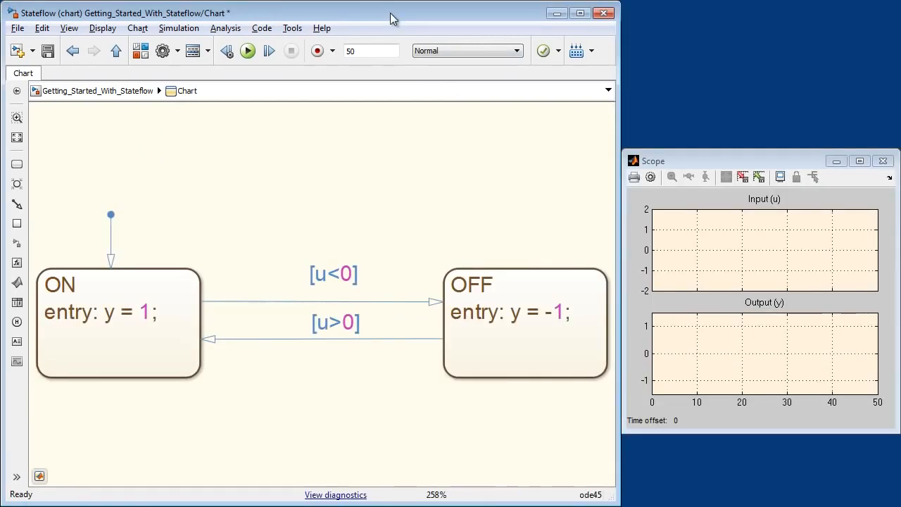